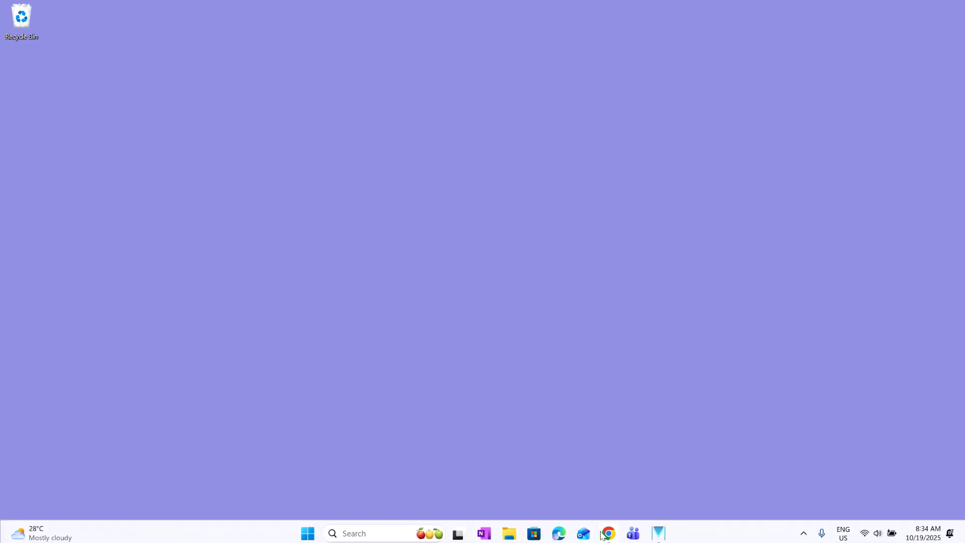
left_click(607, 532)
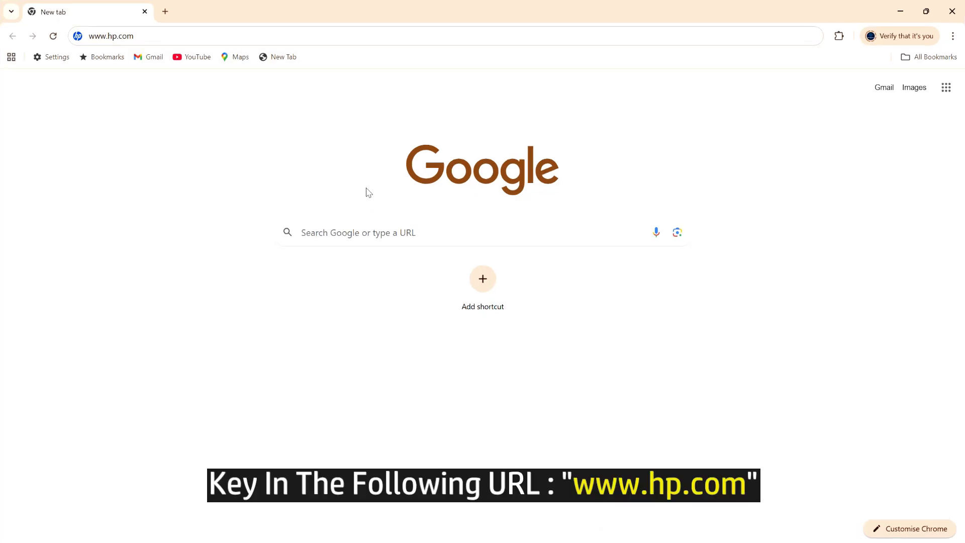
left_click(357, 36)
key("Return")
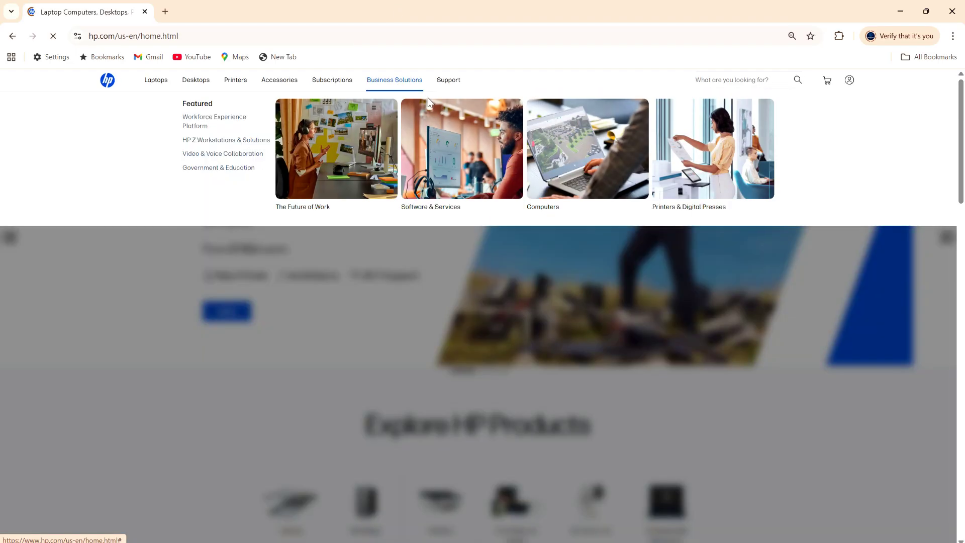
left_click(450, 82)
mouse_move(450, 84)
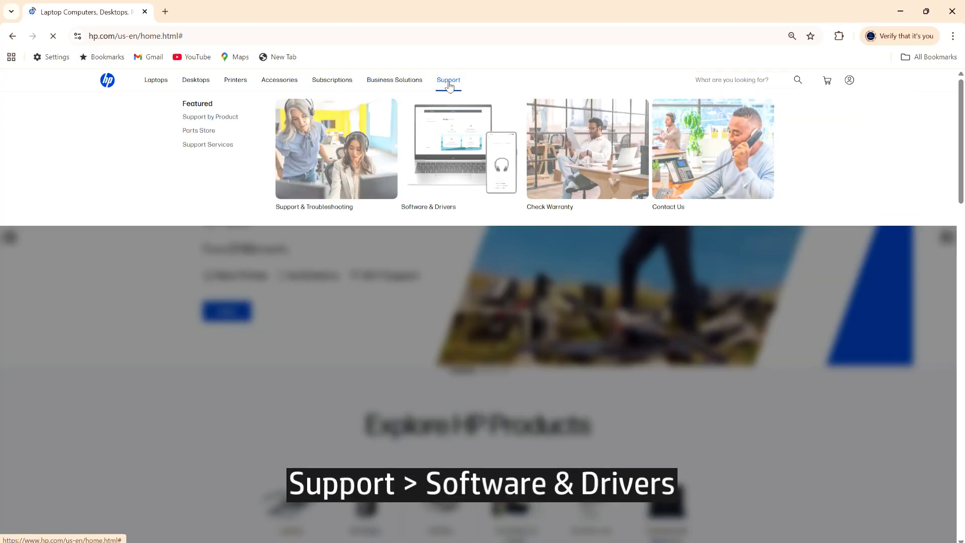
left_click(434, 160)
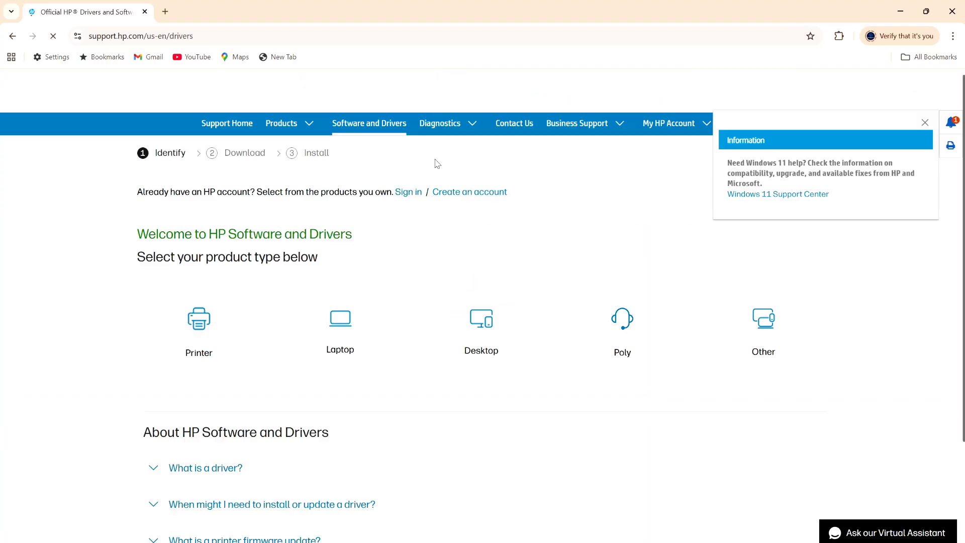
- Choose Printer, search 'Officejet pro 9730', and open the OfficeJet Pro 9730e Wide Format All-in-One drivers
left_click(216, 351)
left_click(183, 354)
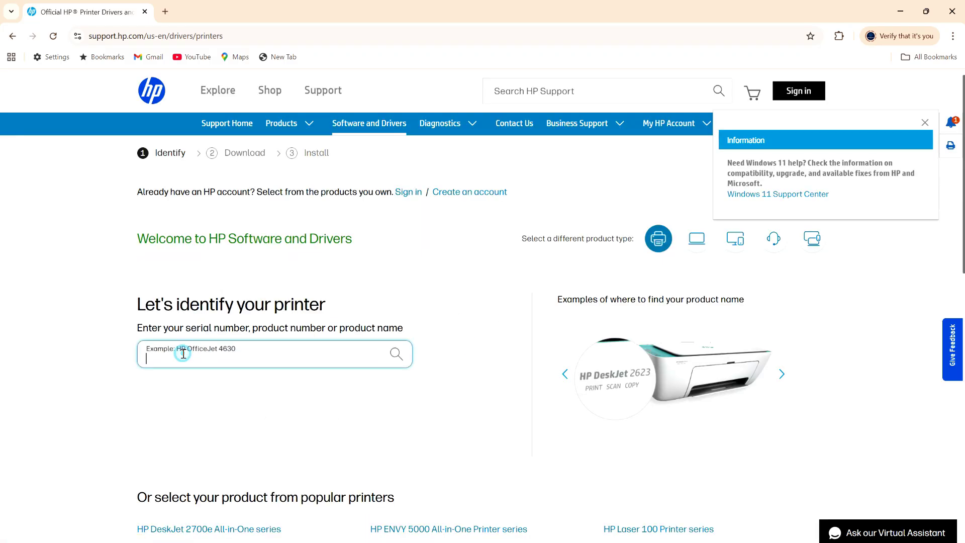
type("O")
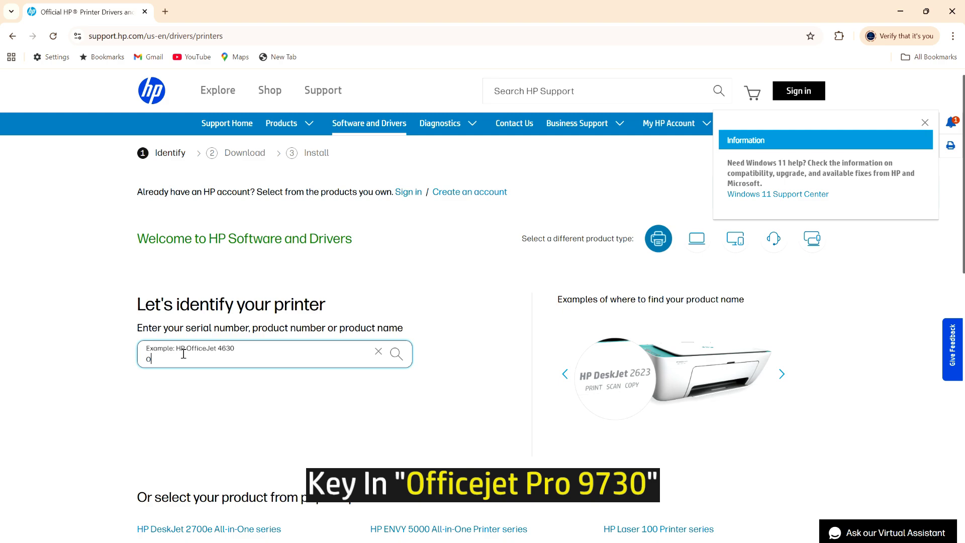
type("fficejet ")
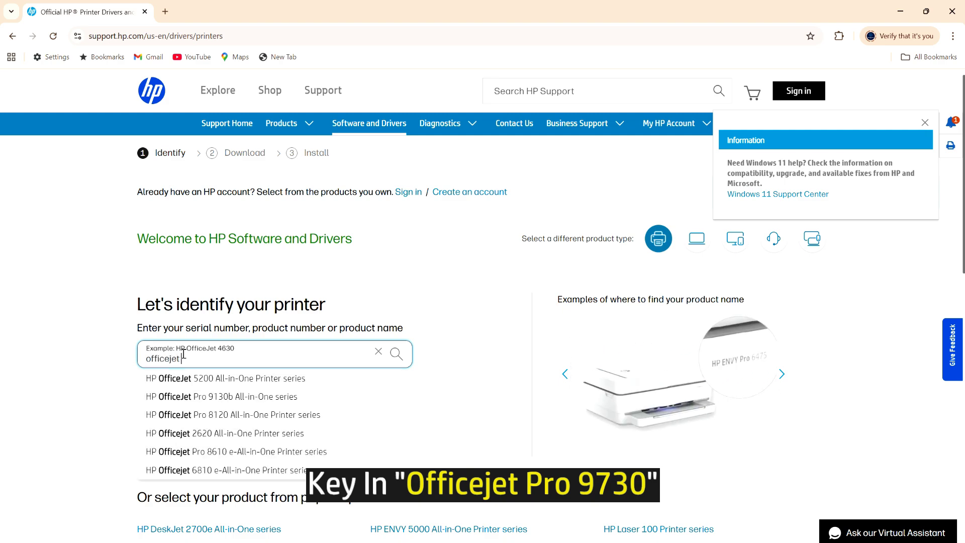
type("pro 9730")
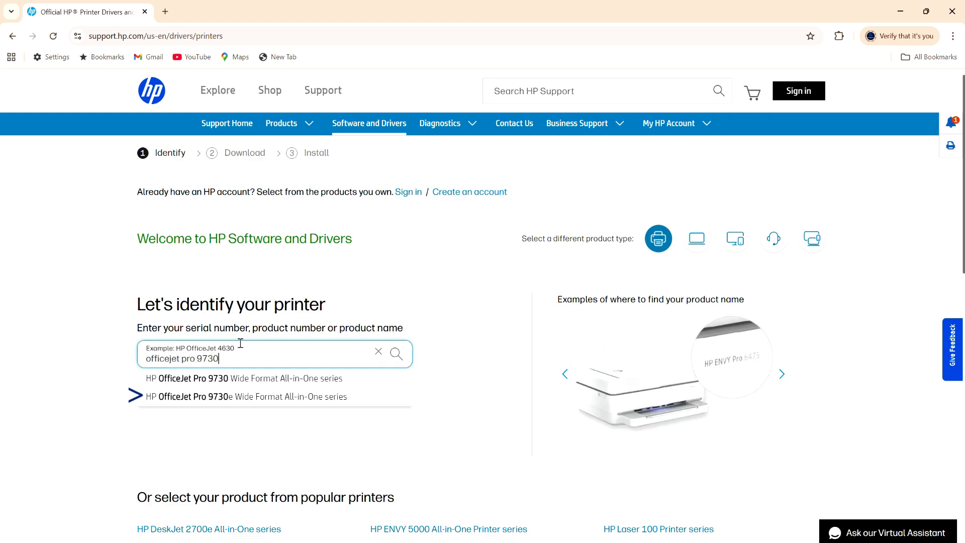
left_click(236, 397)
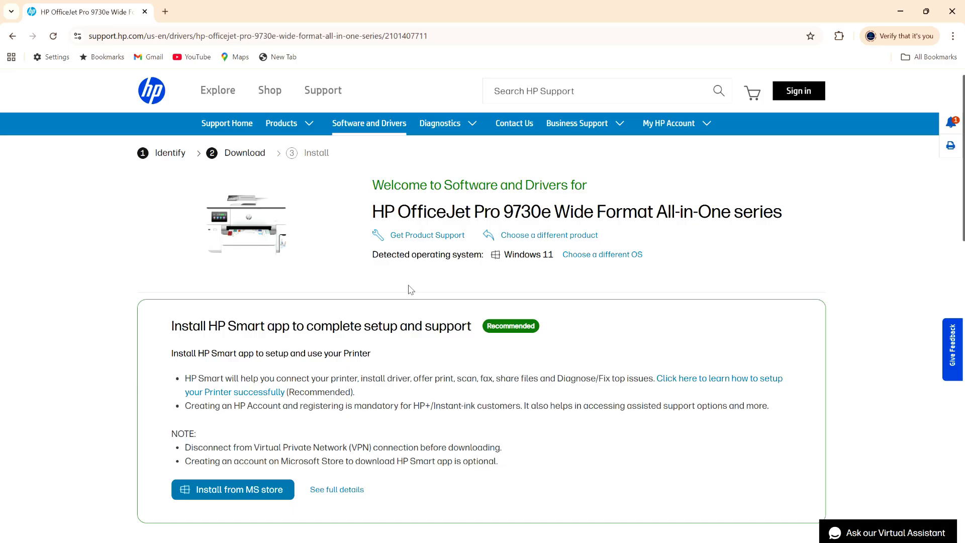
- Download the 494 MB offline OfficeJet Pro 9730 EasyStart setup from Installation Software and Full/Basic Driver, then launch it
scroll(411, 289, "down", 3)
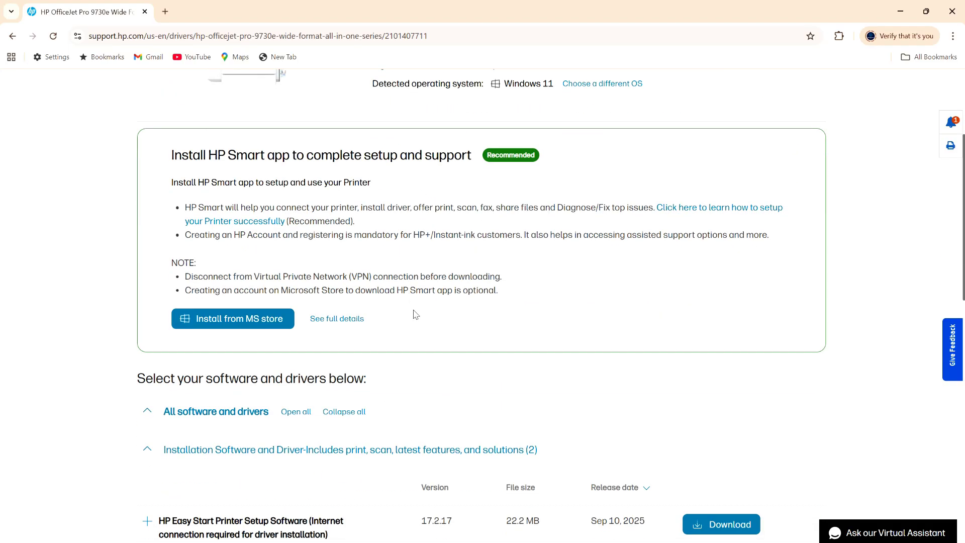
scroll(417, 321, "down", 2)
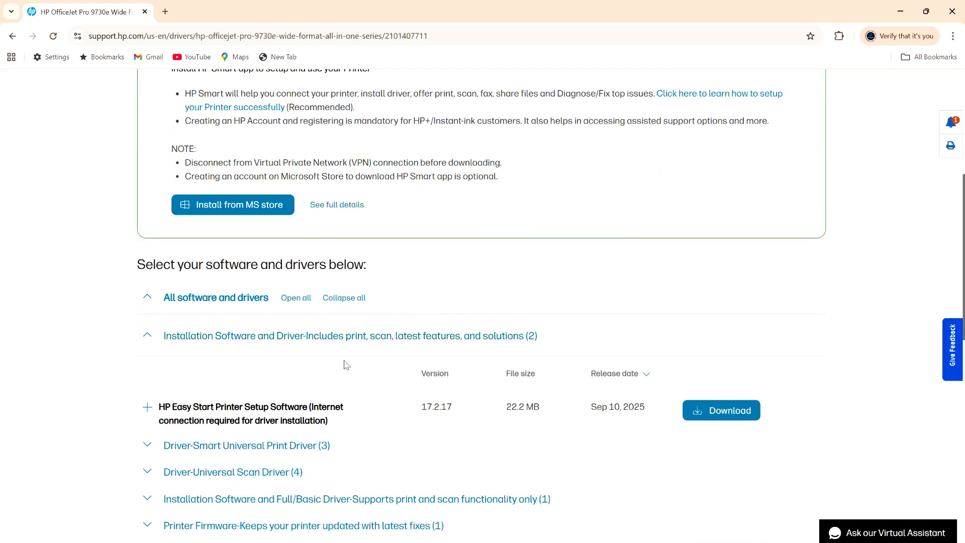
left_click(215, 502)
scroll(504, 419, "down", 2)
scroll(504, 418, "down", 1)
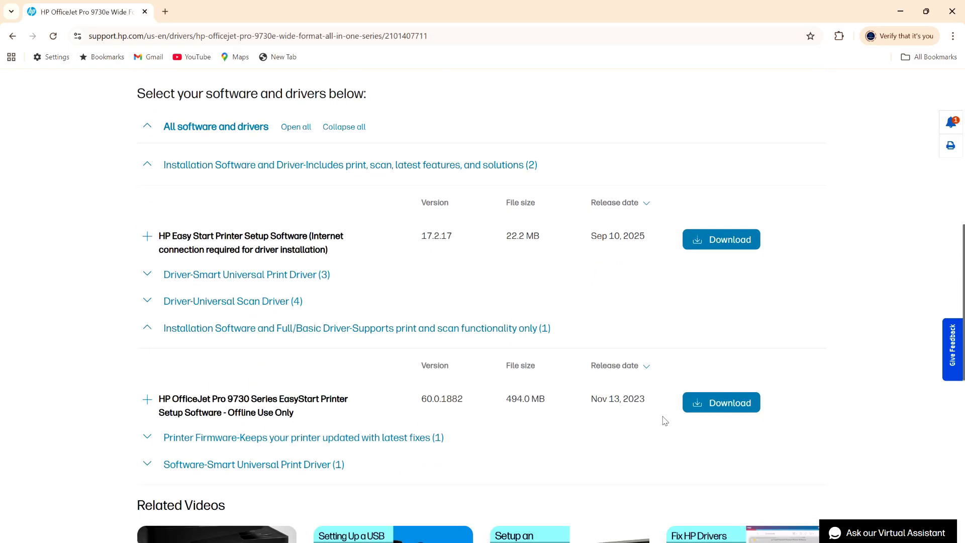
left_click(723, 411)
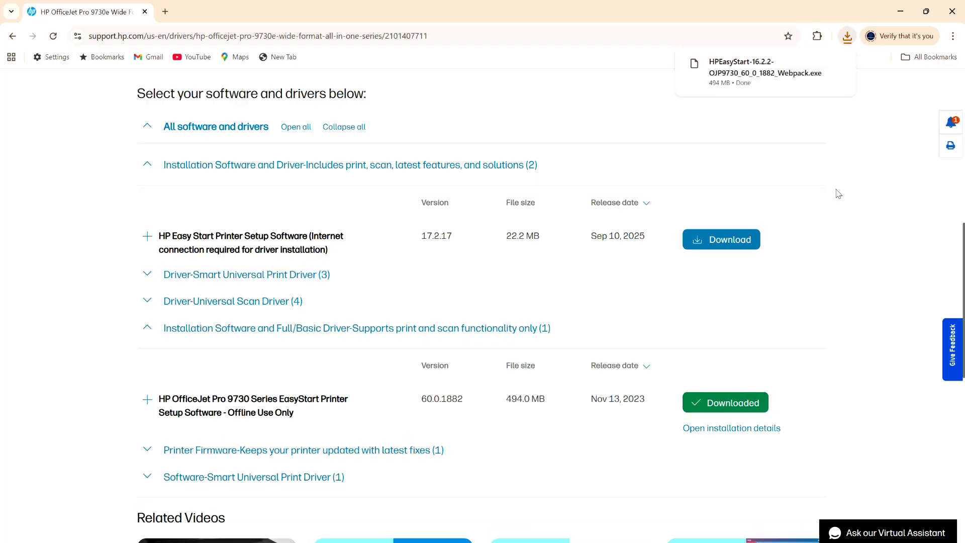
left_click(745, 75)
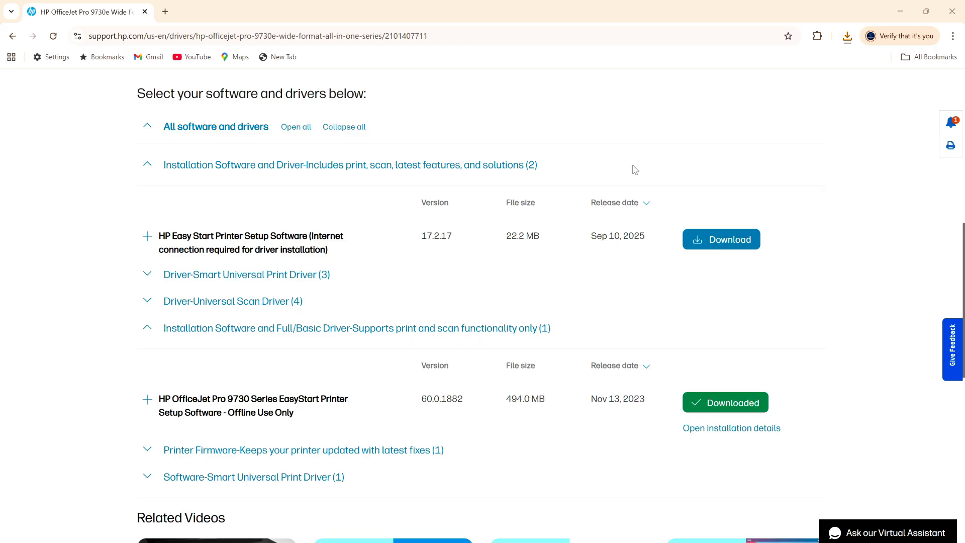
- Minimize Chrome, accept the Easy Start terms, and answer No to sharing usage data
left_click(901, 11)
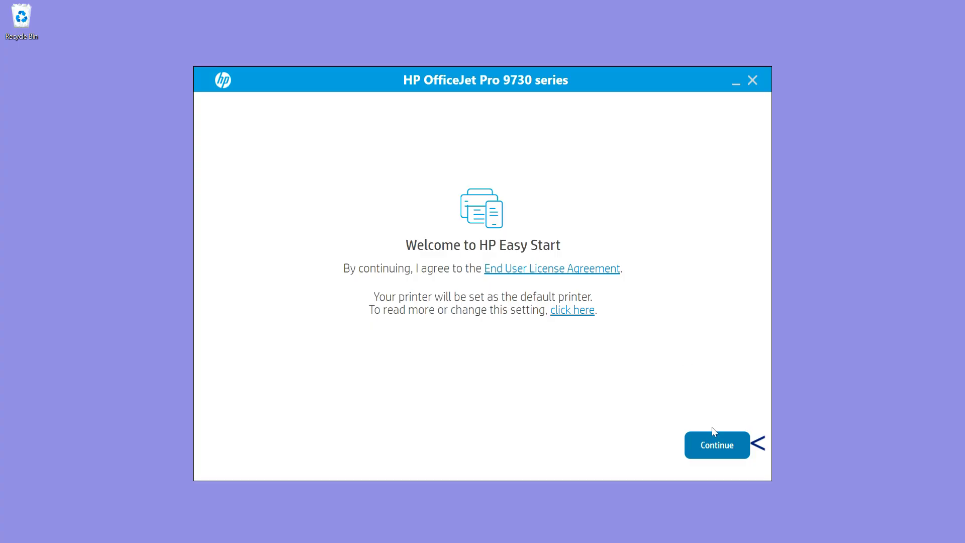
left_click(716, 442)
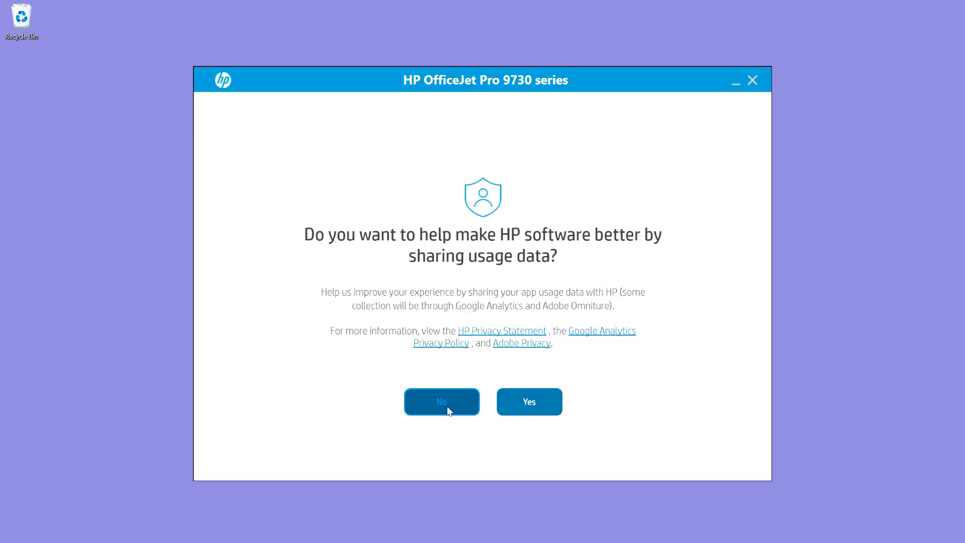
left_click(449, 410)
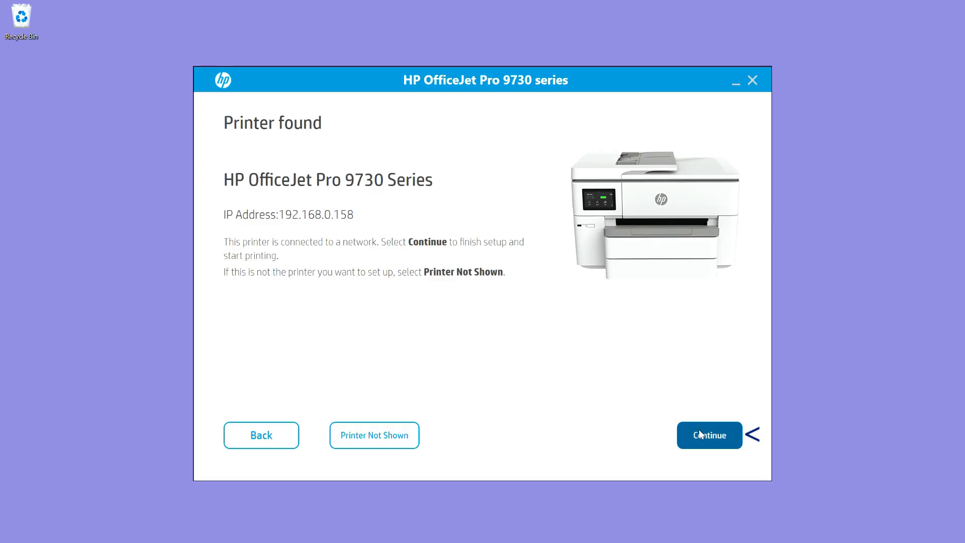
- Continue with the found OfficeJet Pro 9730 and submit the printer PIN from its label
left_click(711, 433)
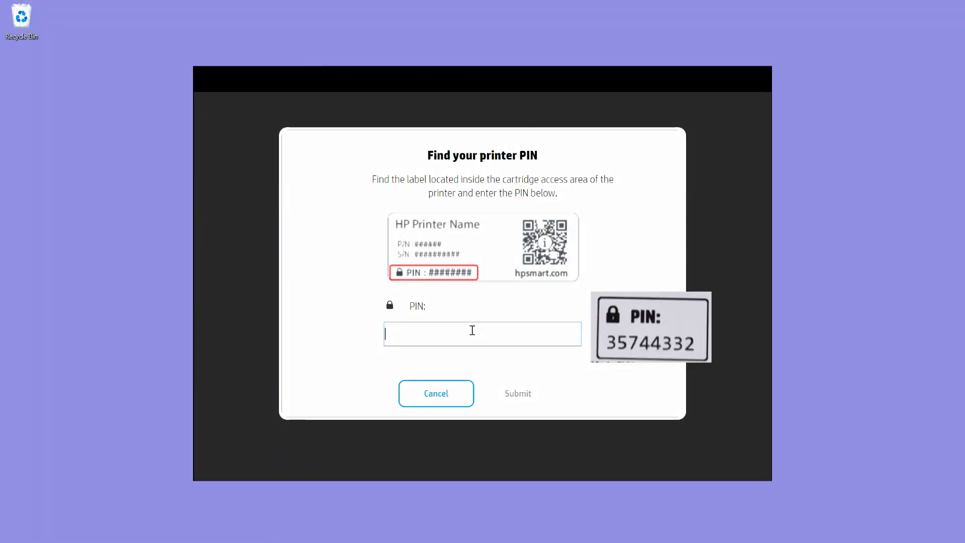
type("744")
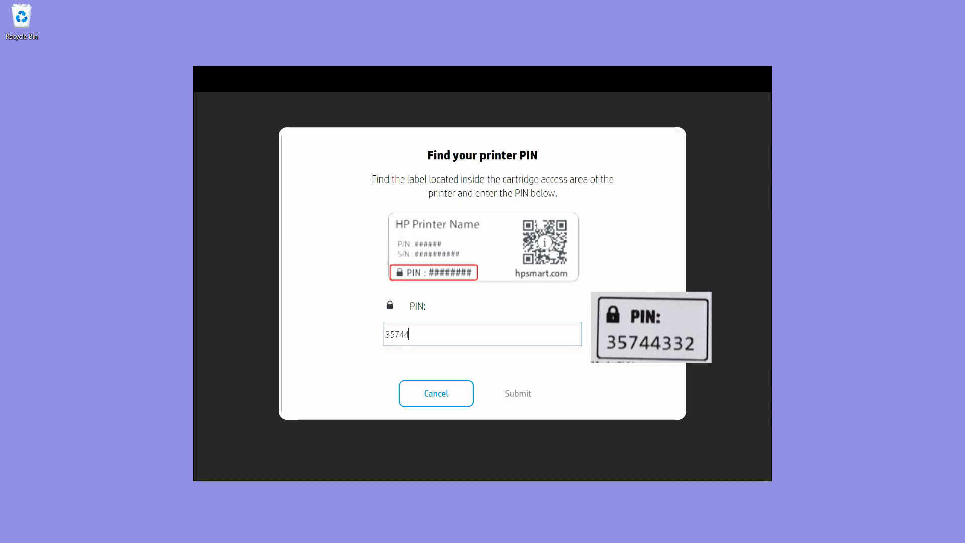
type("332")
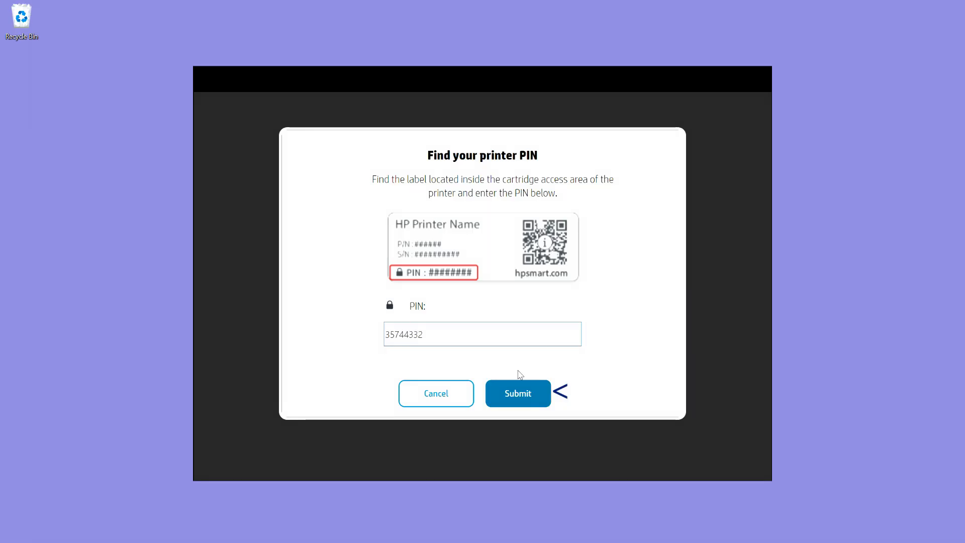
left_click(514, 394)
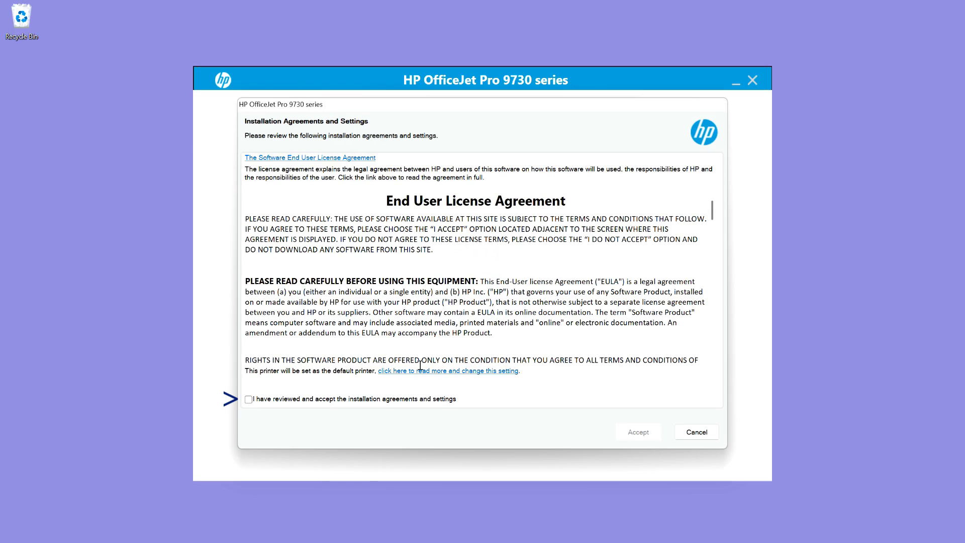
- Accept the installation agreements, choose No Thanks for analytics, and move the compatibility warning into view
left_click(249, 400)
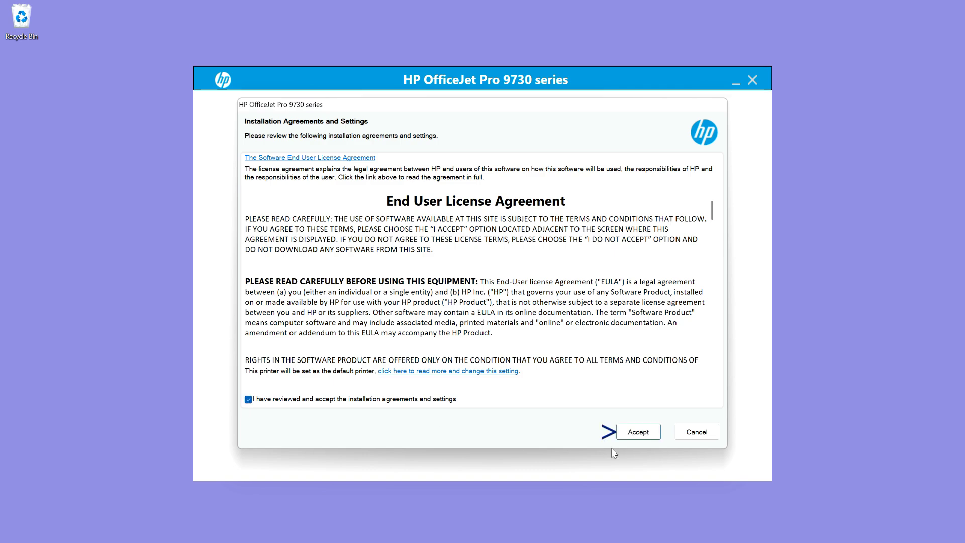
left_click(649, 439)
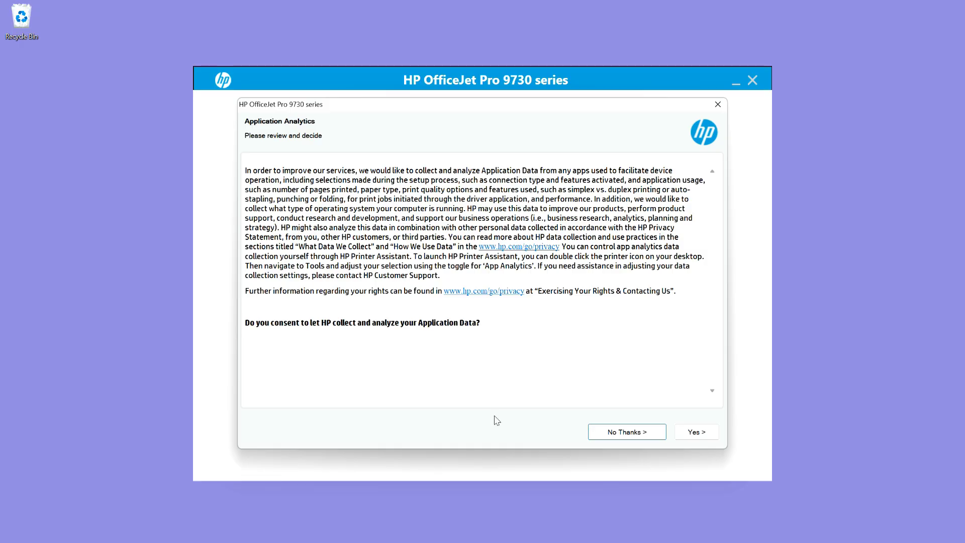
left_click(619, 433)
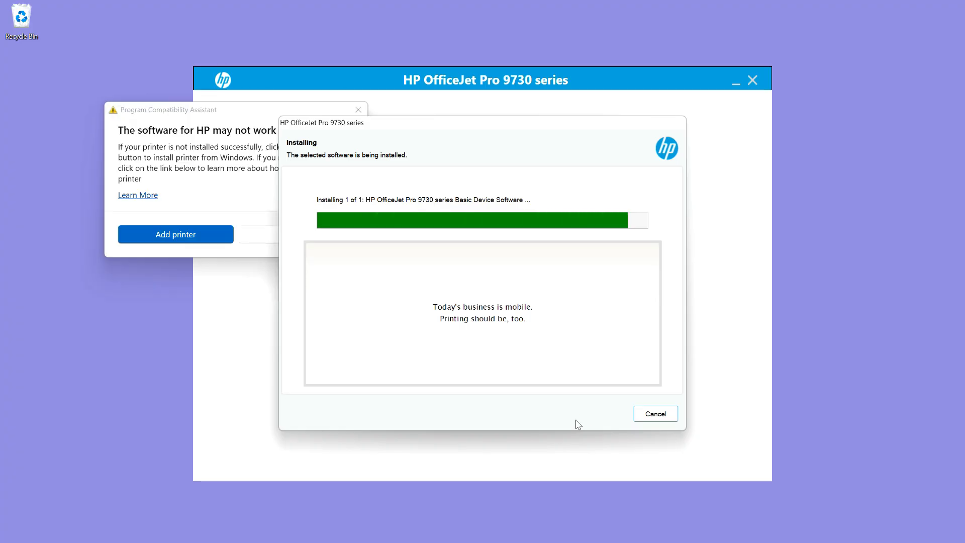
left_click_drag(172, 111, 101, 146)
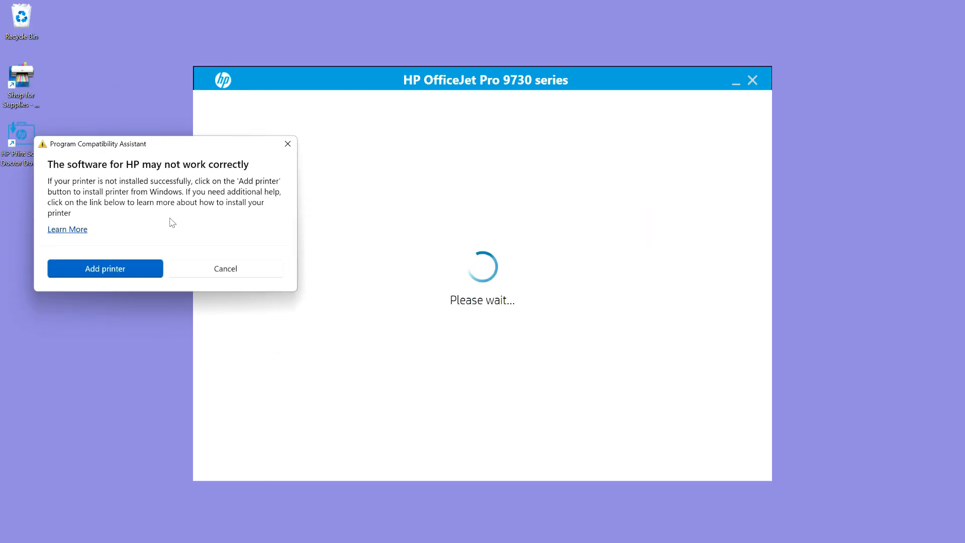
- Cancel the Program Compatibility Assistant, then install HP Universal Scan and continue to Setup Complete
left_click(227, 272)
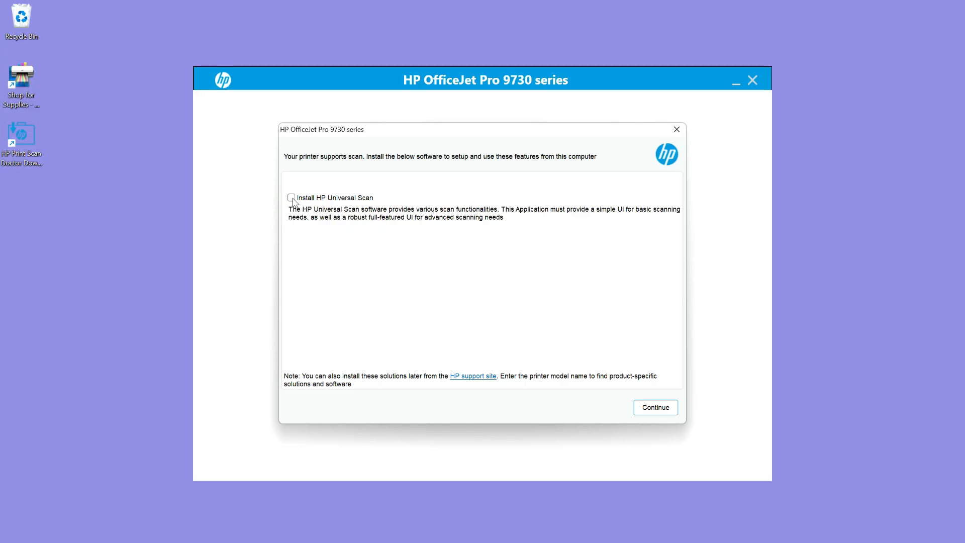
left_click(291, 198)
left_click(656, 408)
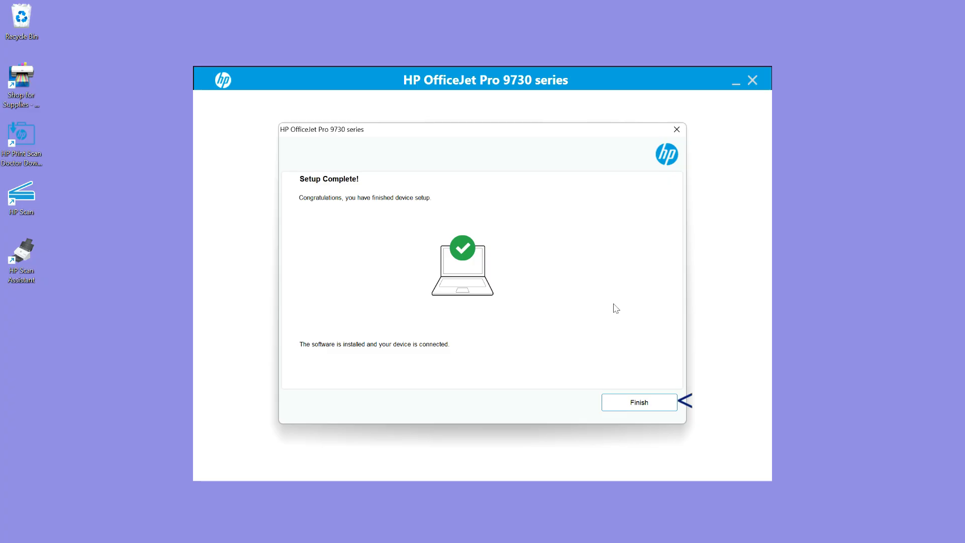
- Click Finish on the Setup Complete dialog so HP Scan opens
left_click(634, 405)
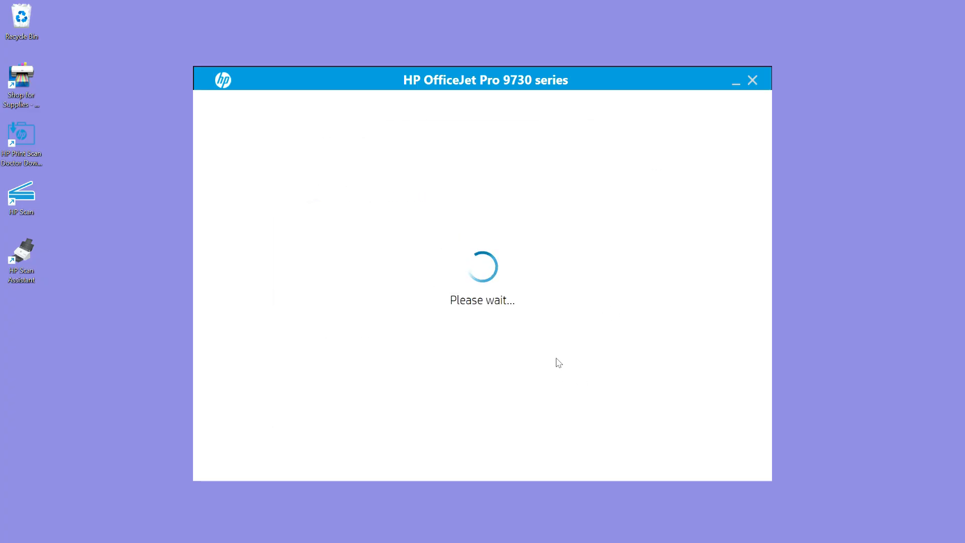